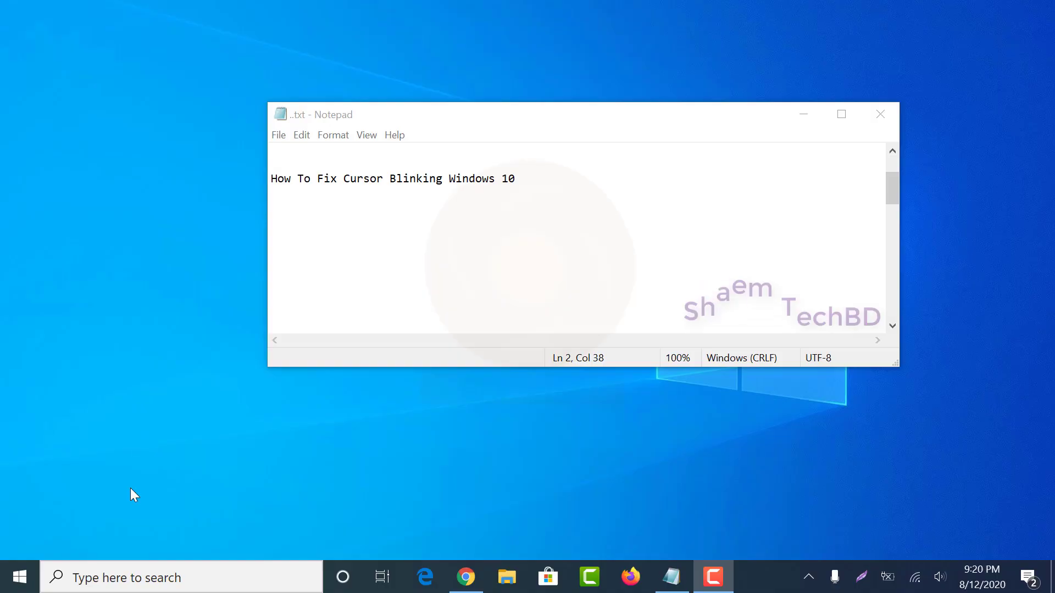
Search for 'trouble' and open the Troubleshoot settings page.
left_click(134, 575)
type("t")
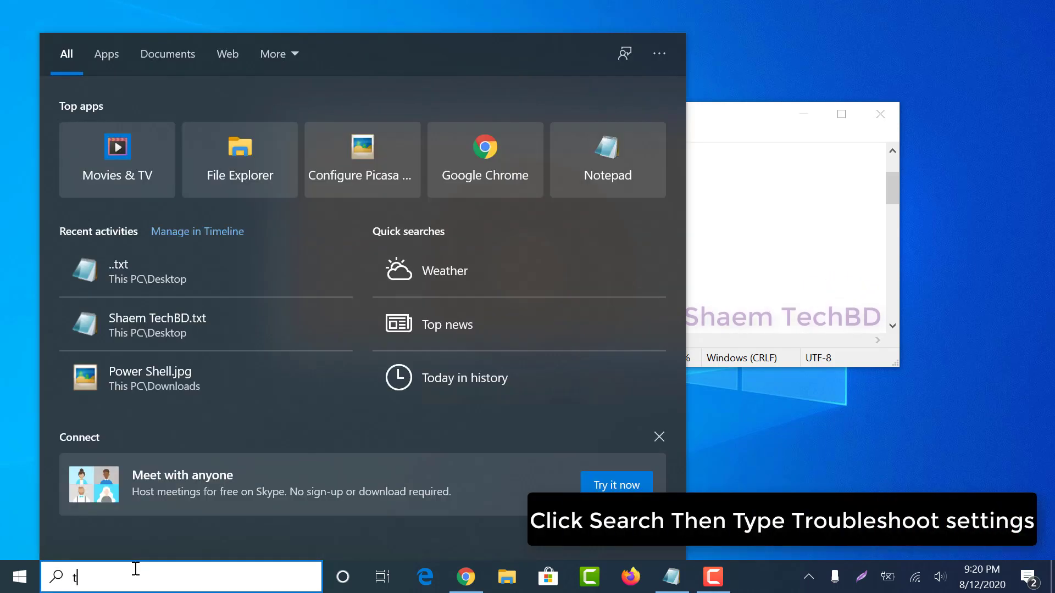
type("rouble")
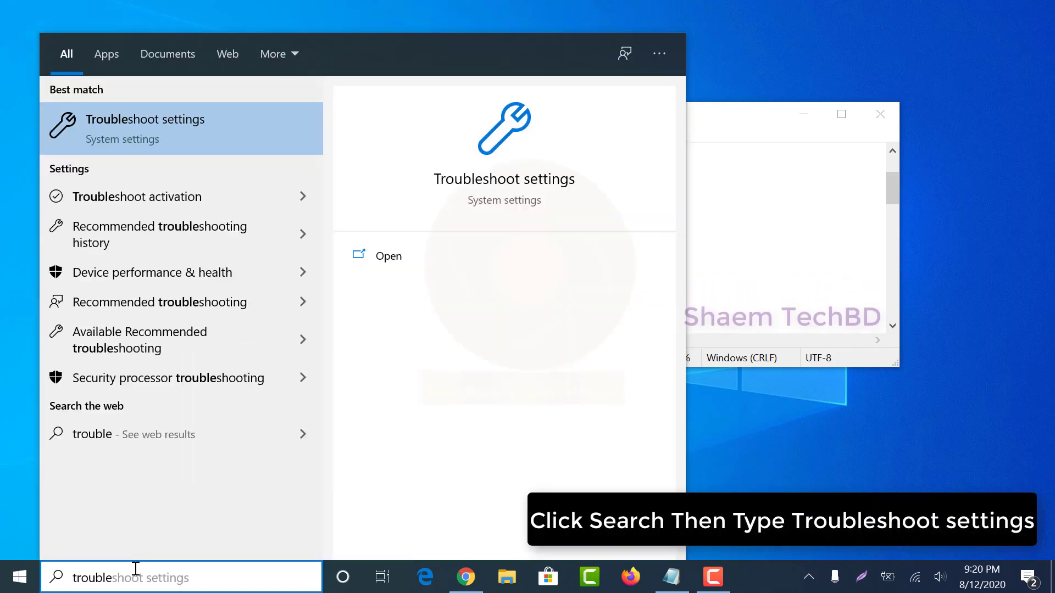
key("Right")
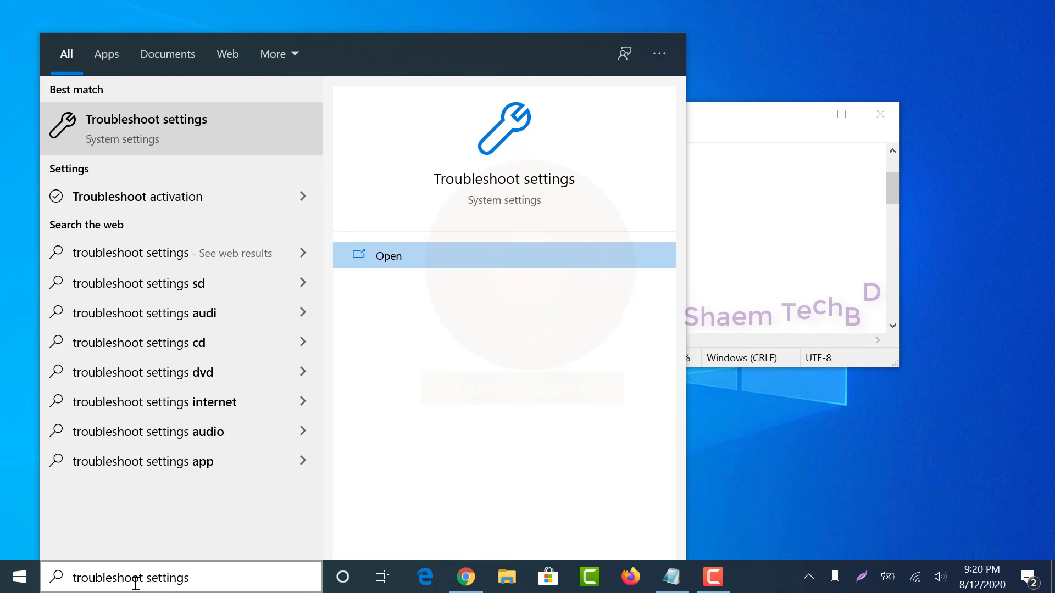
left_click(146, 136)
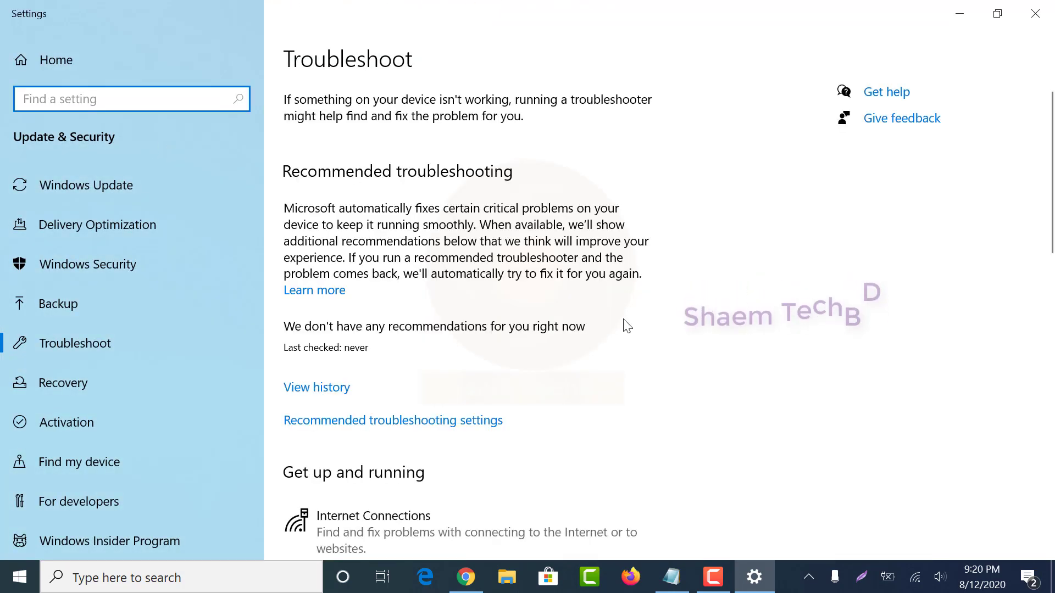
Run the Keyboard troubleshooter, close it when it finds no changes needed, and close Settings.
scroll(624, 321, "down", 3)
scroll(627, 325, "down", 5)
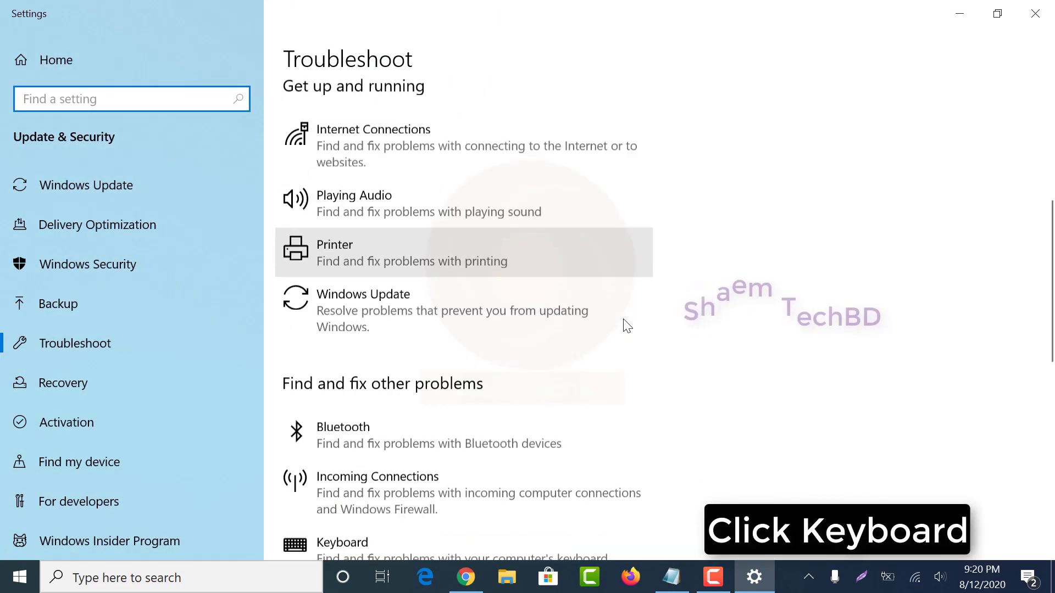
scroll(627, 326, "down", 3)
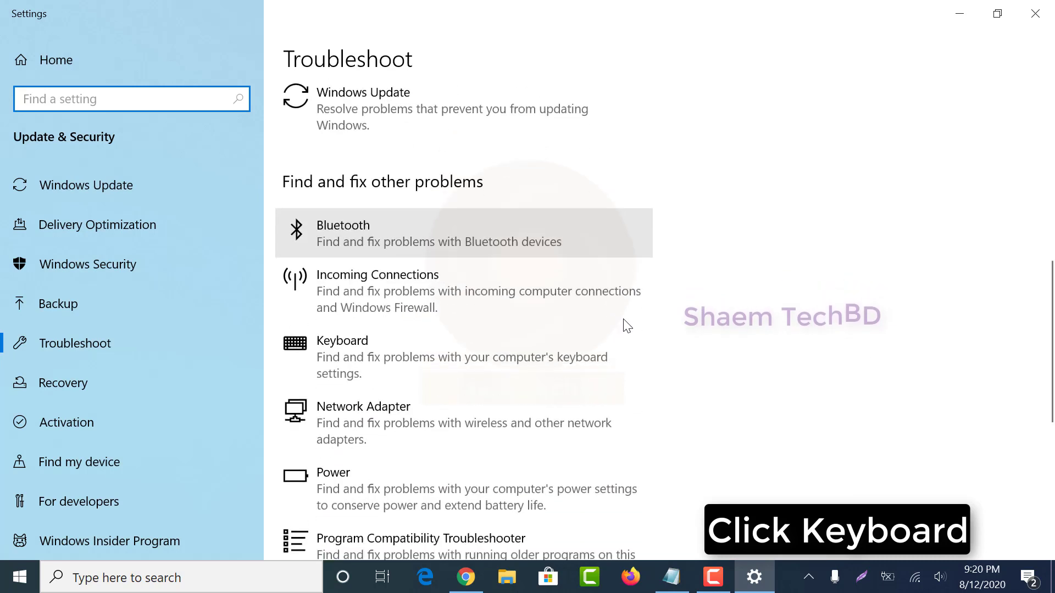
left_click(371, 362)
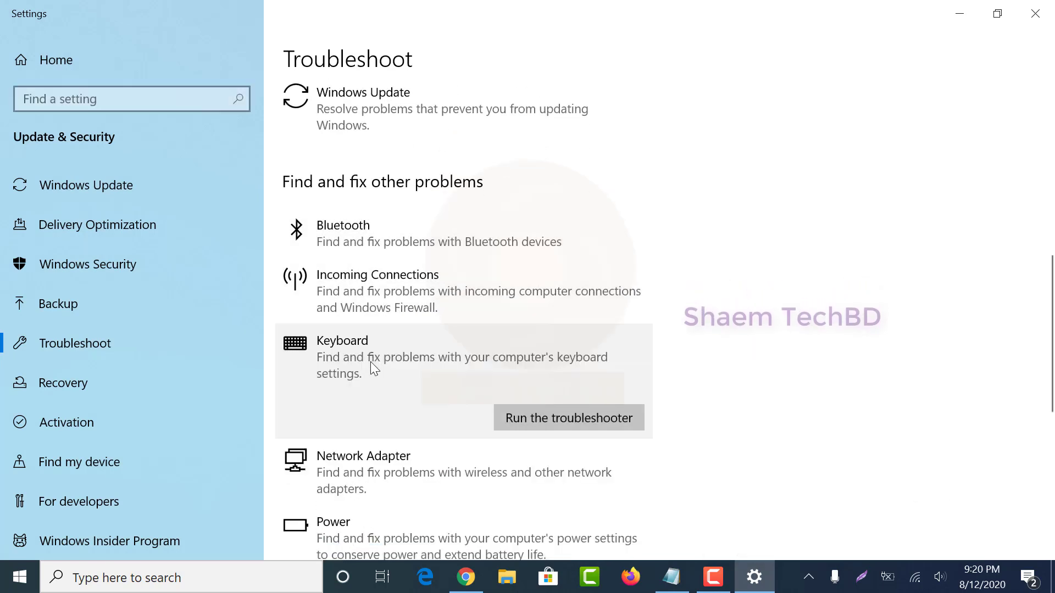
left_click(549, 419)
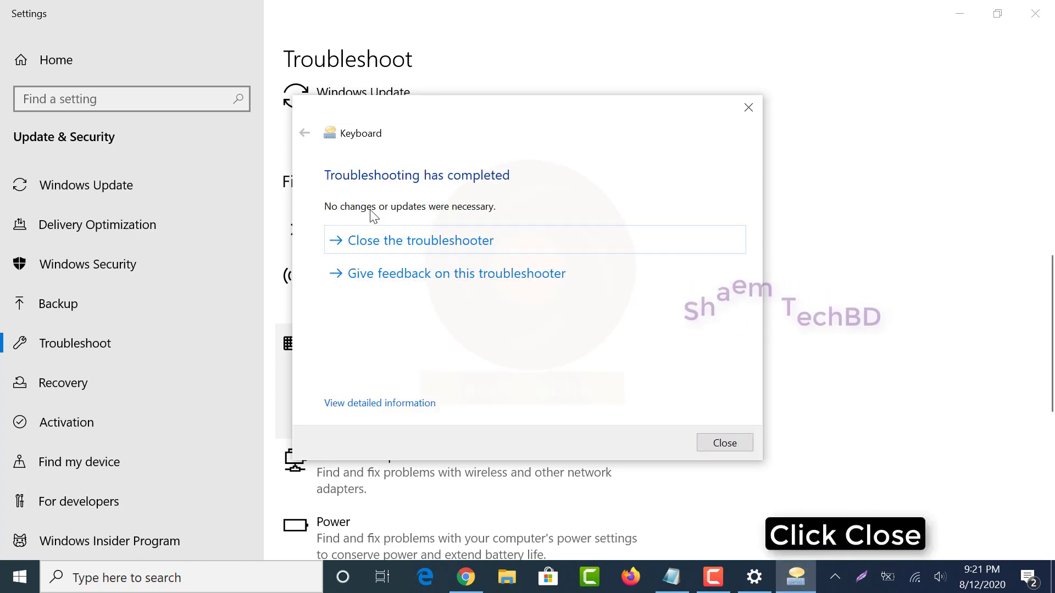
left_click(725, 444)
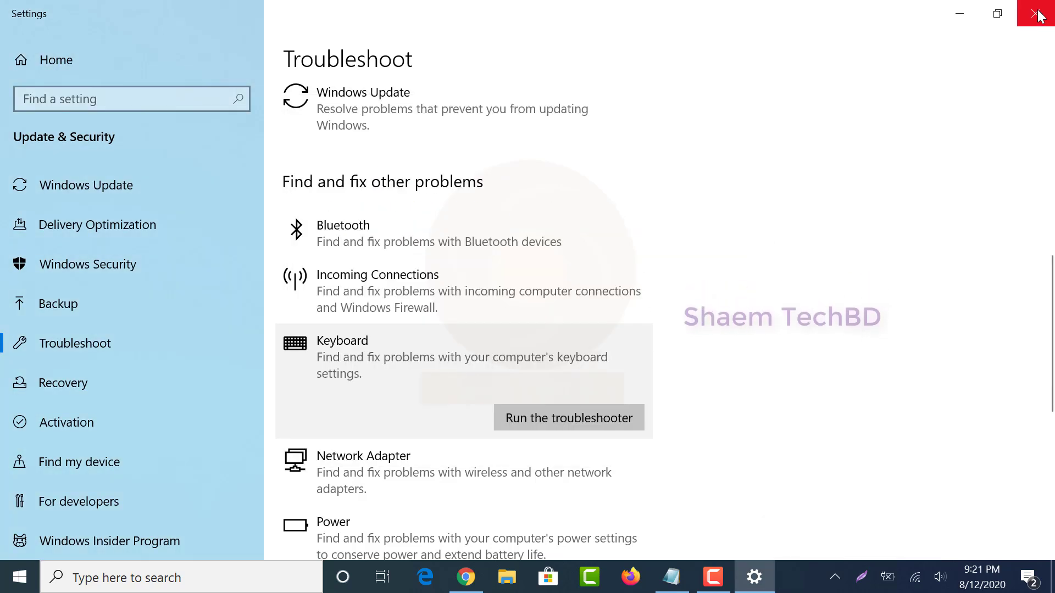
left_click(1037, 14)
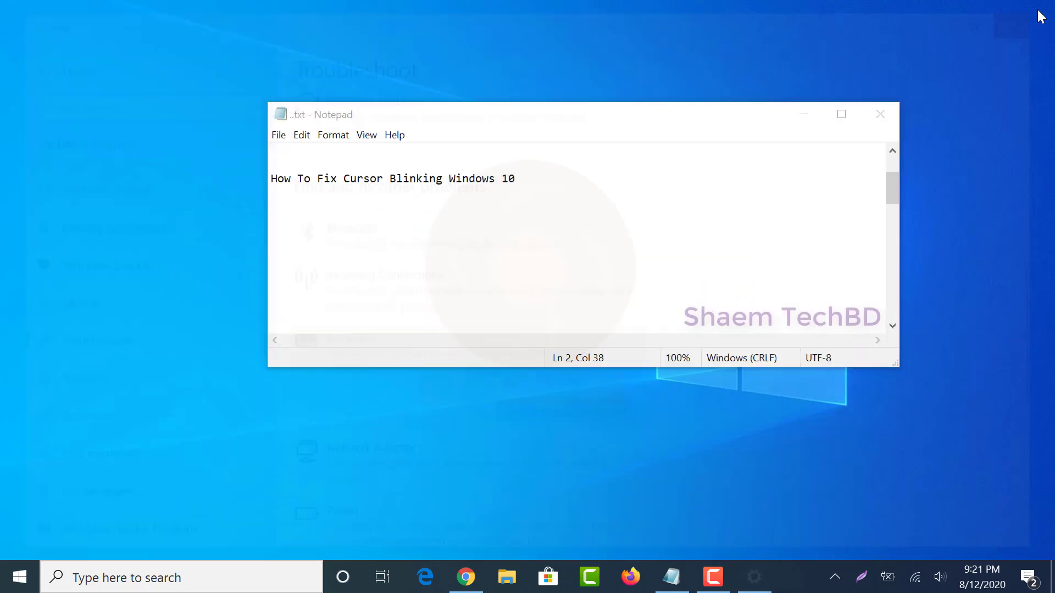
Search for 'control Panel' and open Control Panel.
left_click(144, 582)
type("co")
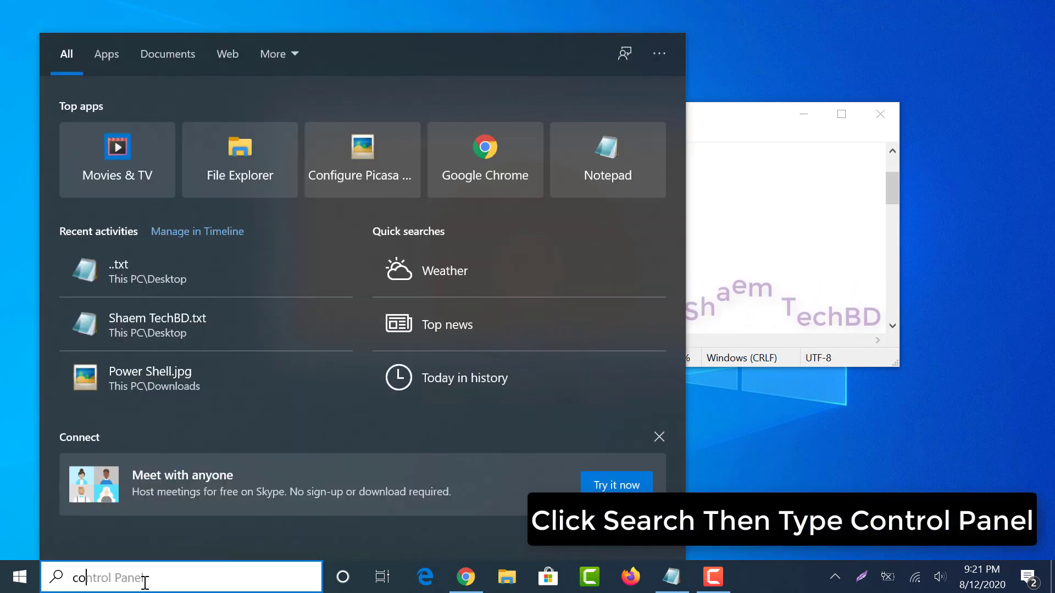
type("ntrol Panel")
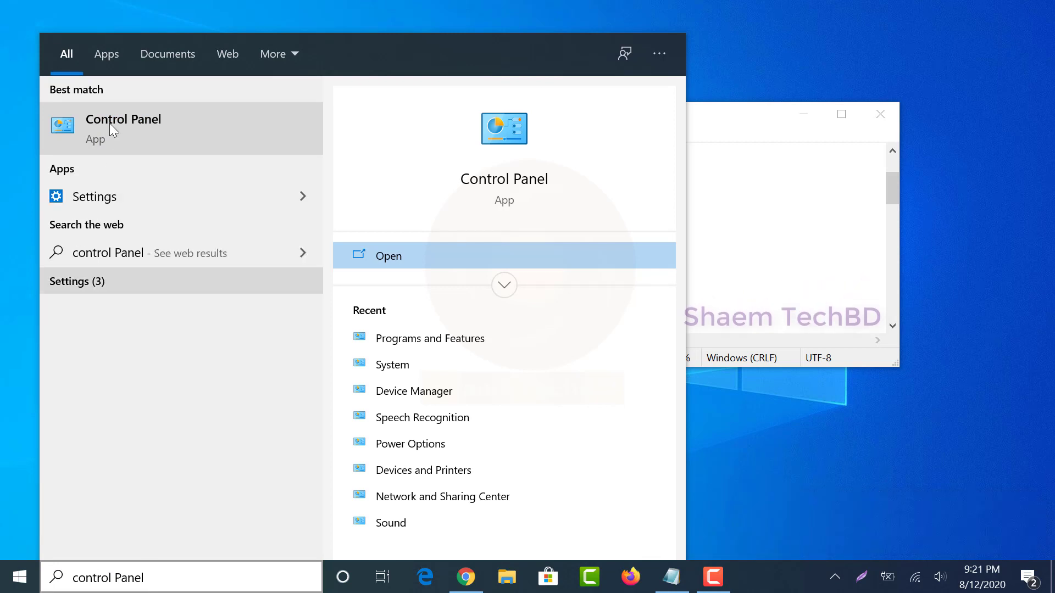
left_click(120, 137)
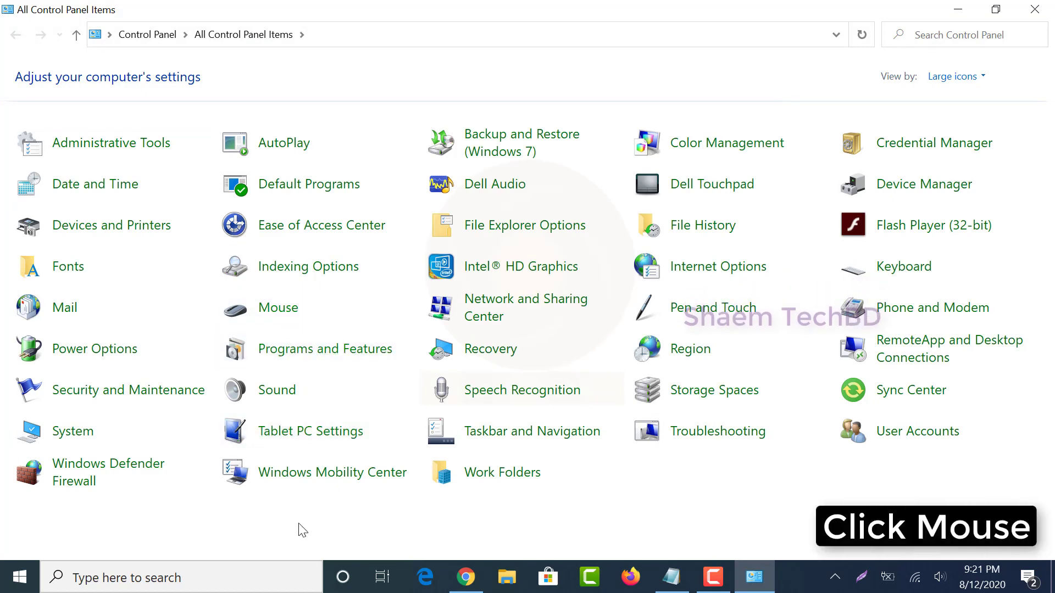
Set the mouse double-click speed to the middle of the scale, apply it, and close Control Panel.
left_click(278, 309)
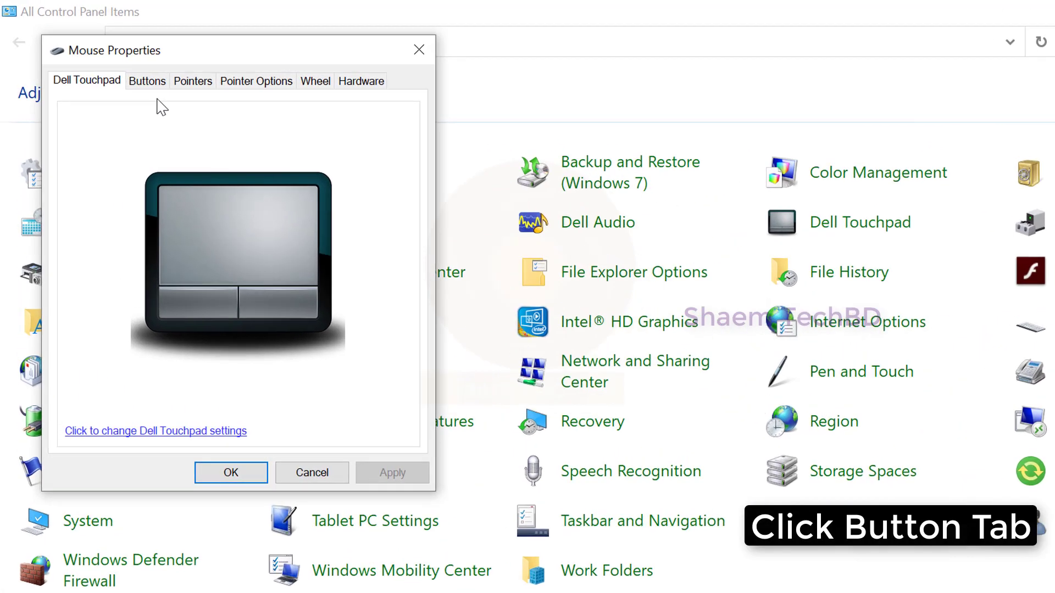
left_click(121, 67)
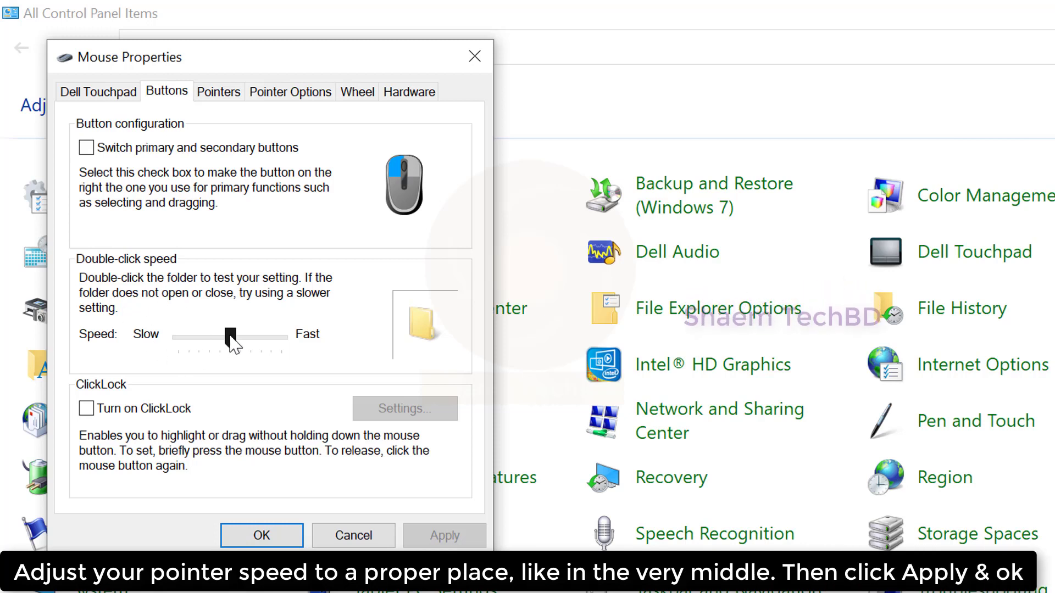
left_click_drag(235, 339, 229, 340)
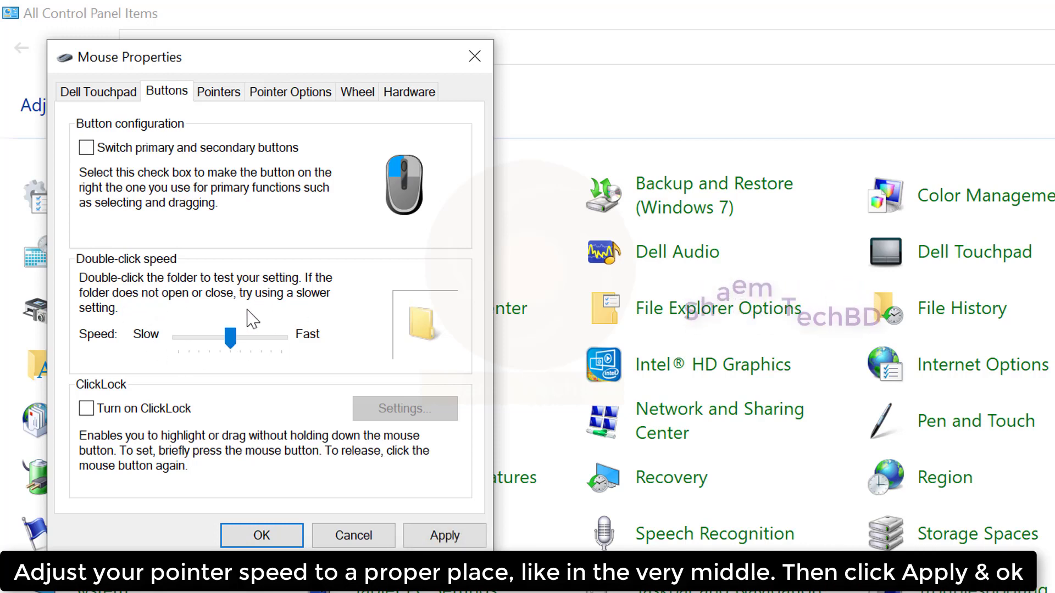
left_click(442, 536)
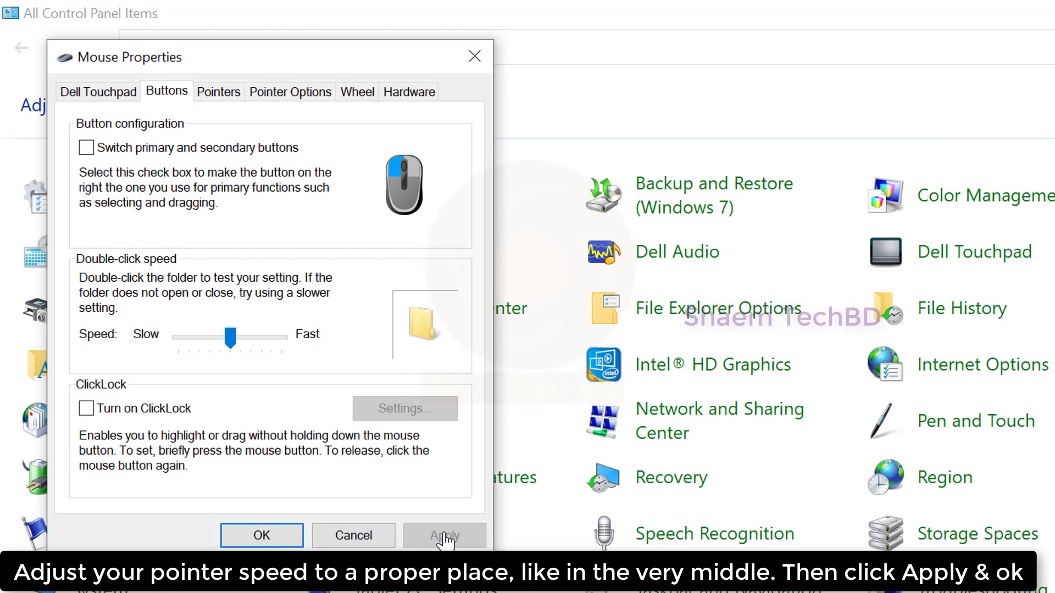
left_click(249, 536)
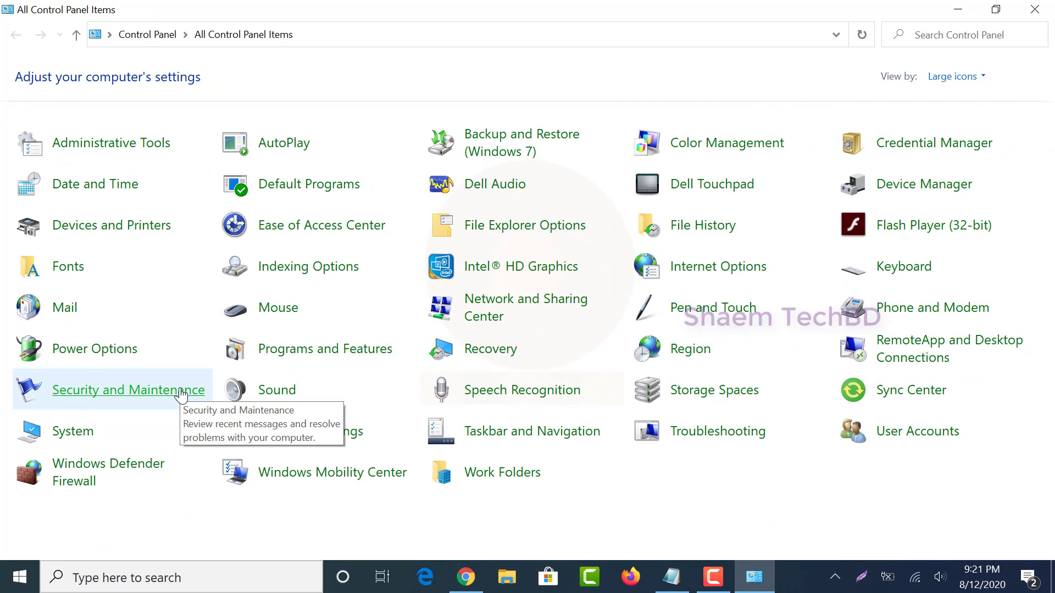
left_click(1050, 6)
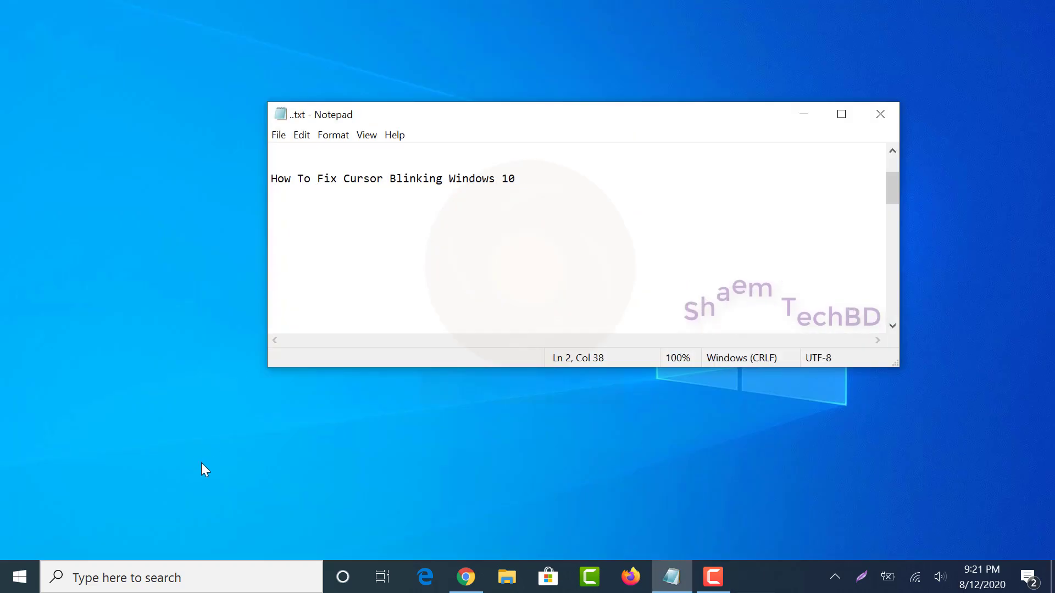
Search for 'device' to open Device Manager and maximize it.
left_click(186, 574)
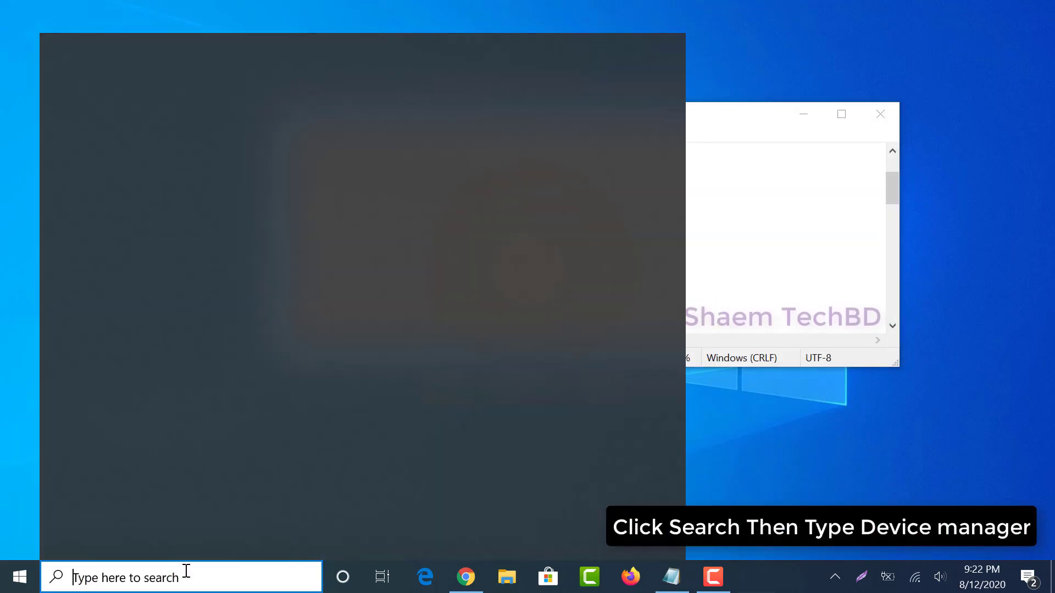
type("devic")
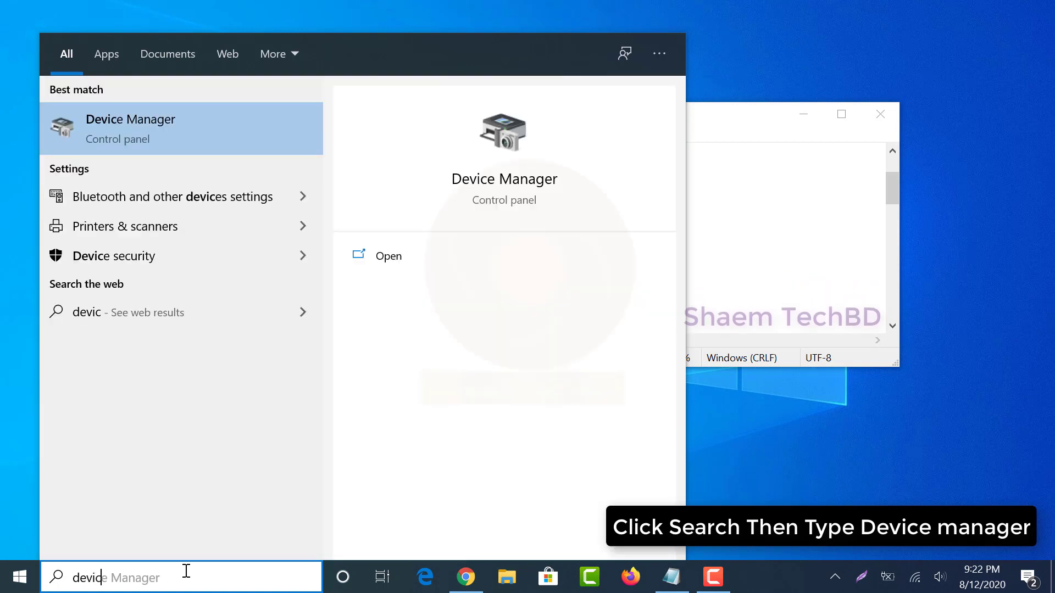
type("e")
key("Right")
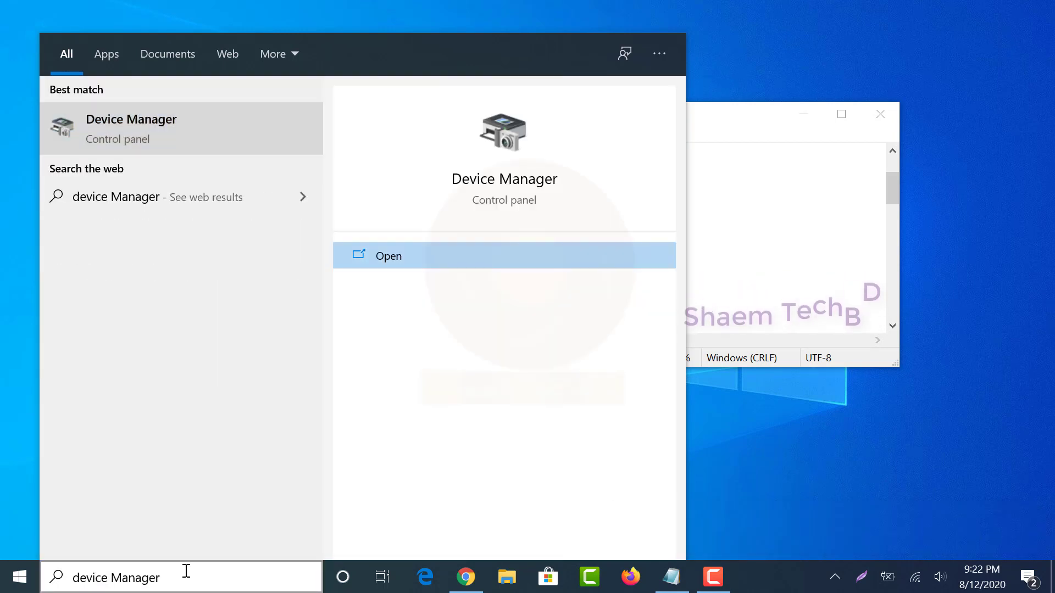
left_click(132, 142)
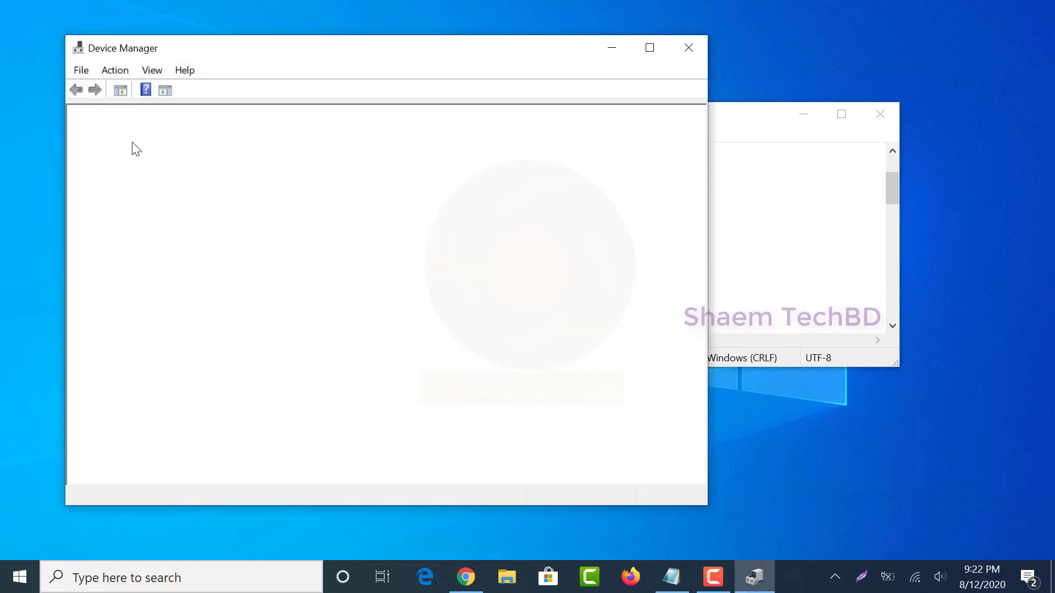
left_click(651, 49)
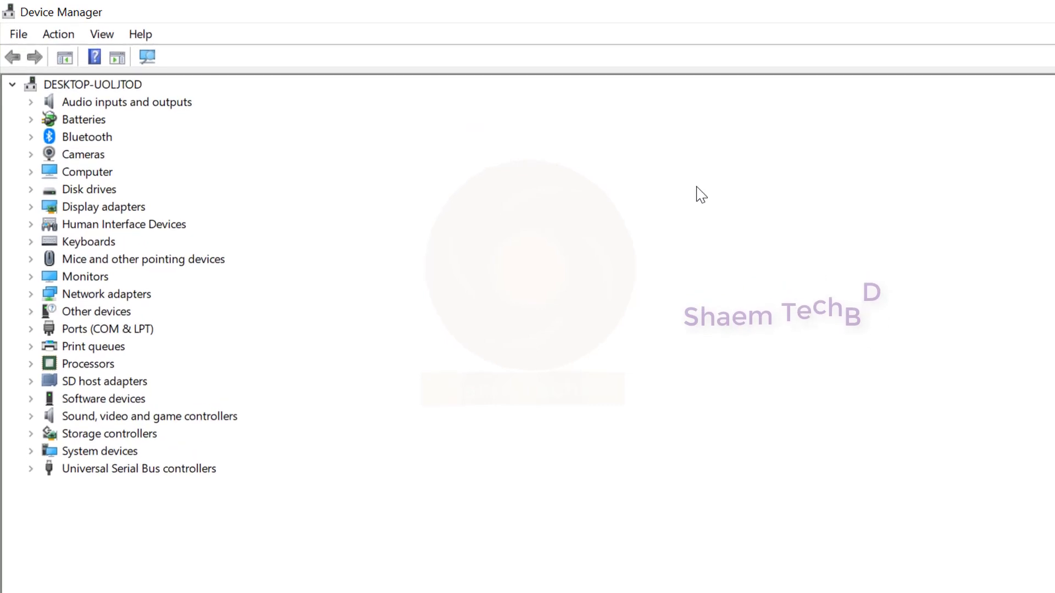
Auto-search for a newer driver for the first HID Keyboard Device; the best is already installed.
left_click(30, 242)
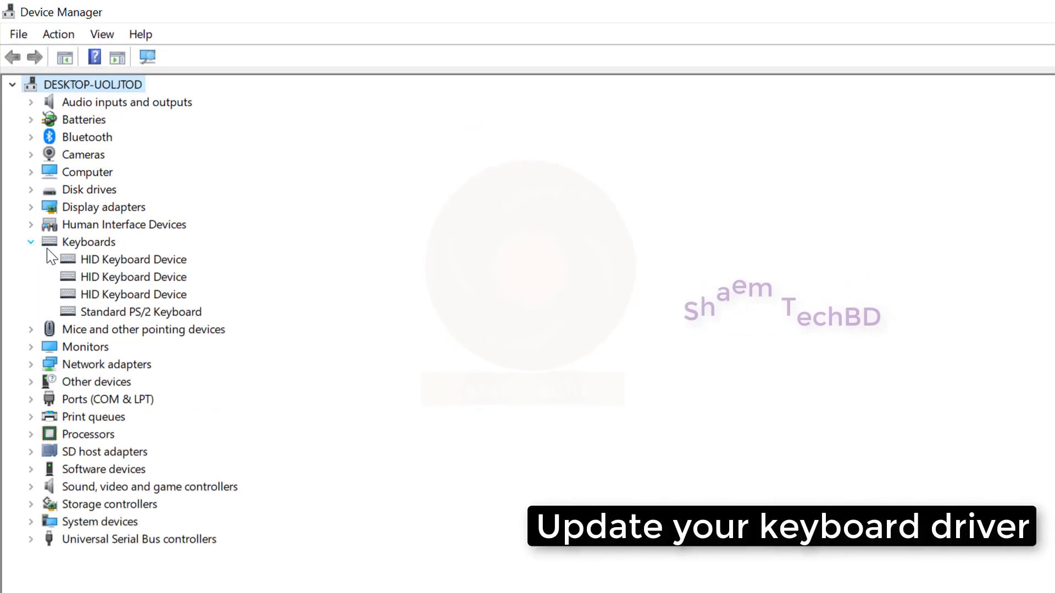
right_click(110, 264)
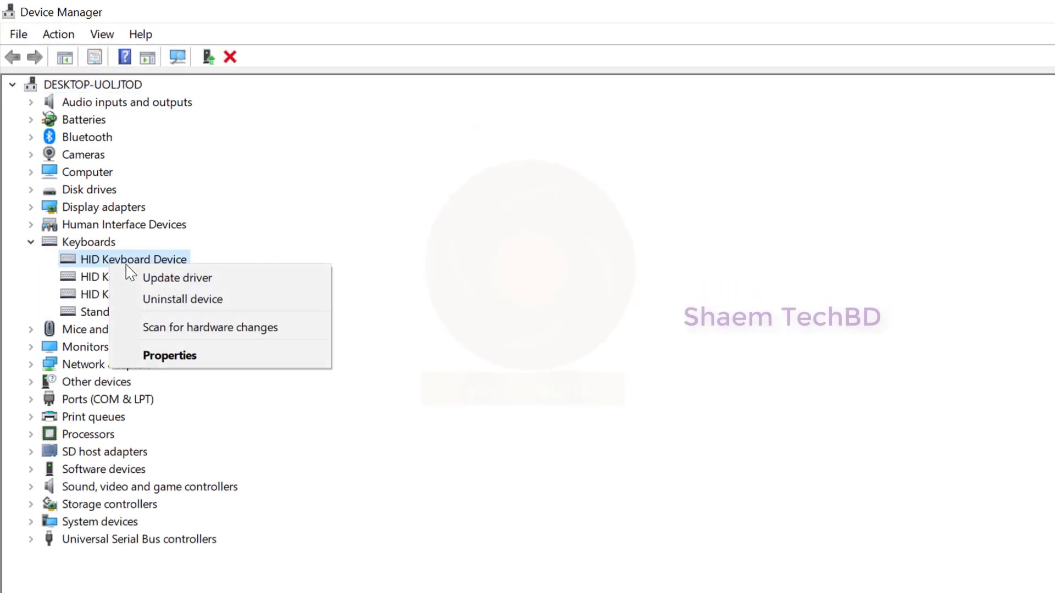
left_click(188, 281)
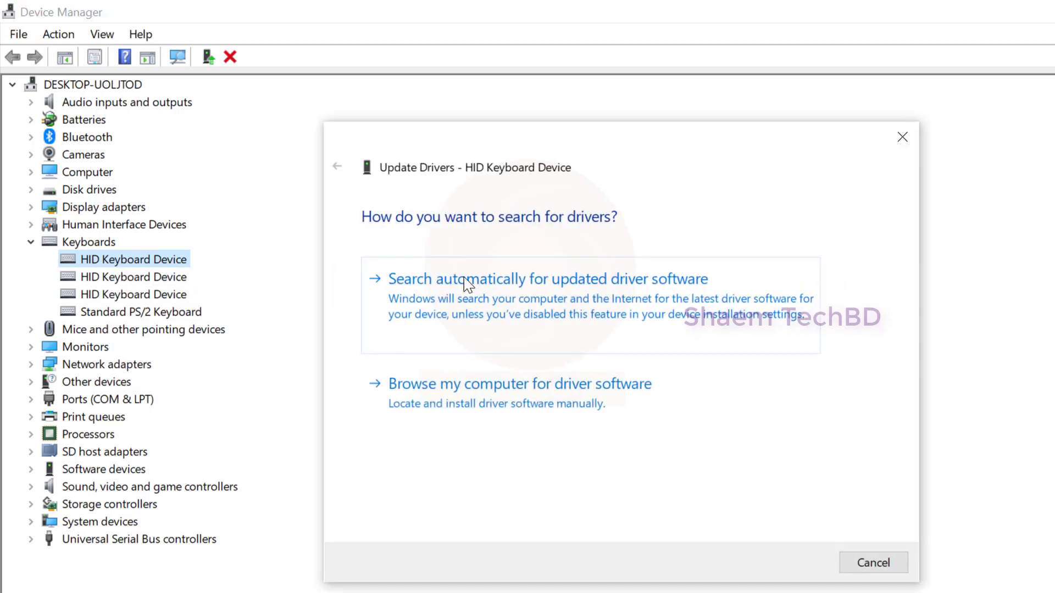
left_click(471, 307)
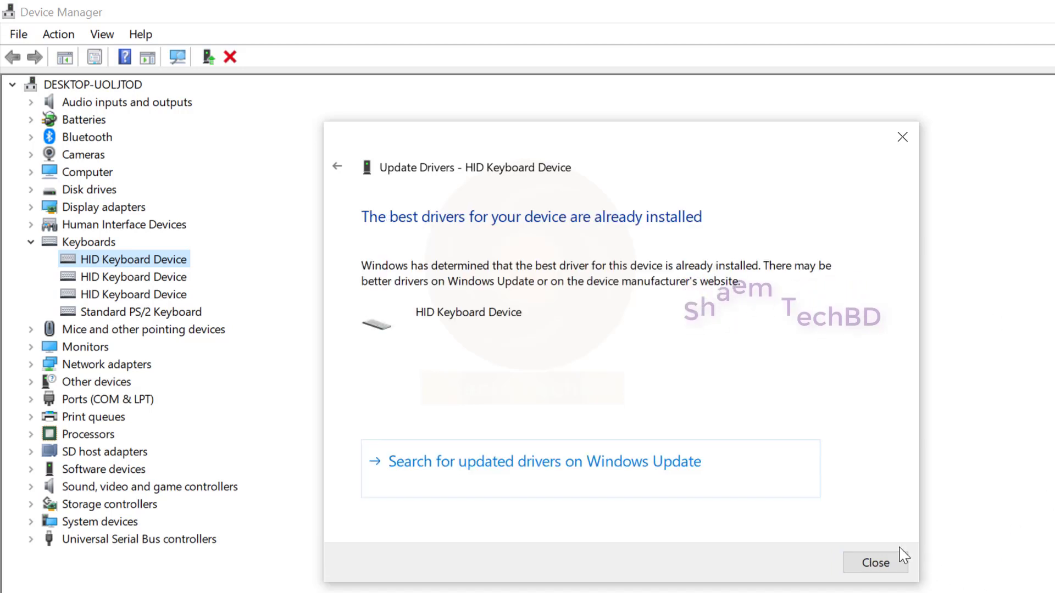
left_click(876, 564)
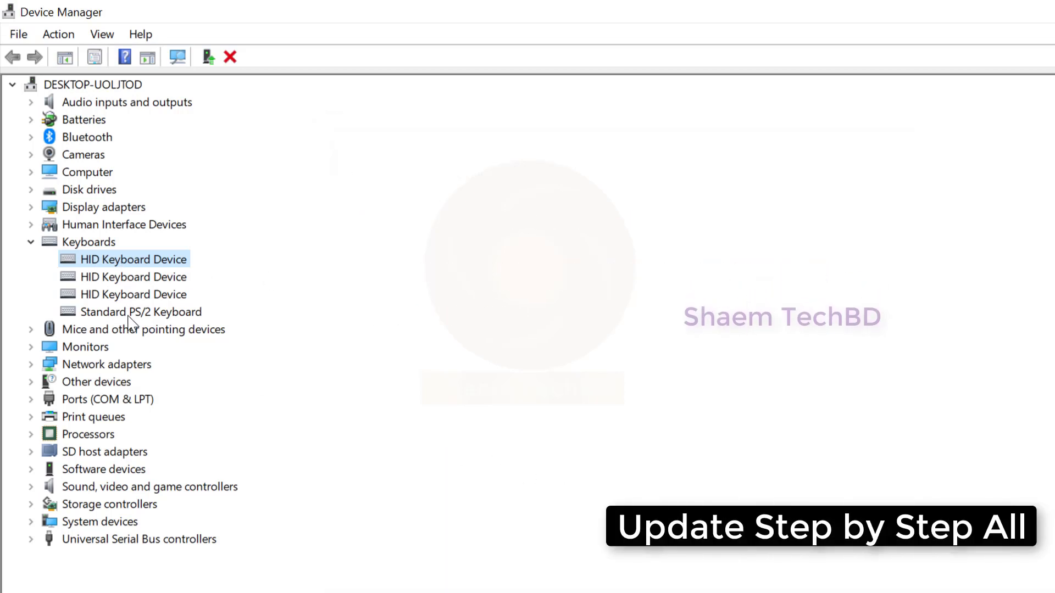
Auto-search for a newer HID-compliant mouse driver, find it current, and close Device Manager.
left_click(31, 330)
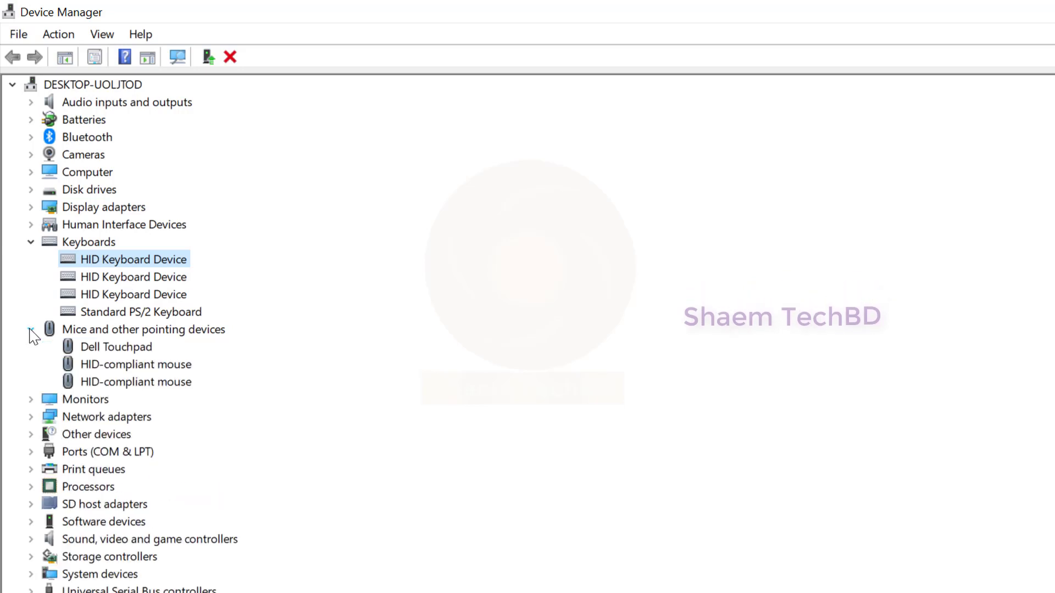
right_click(112, 368)
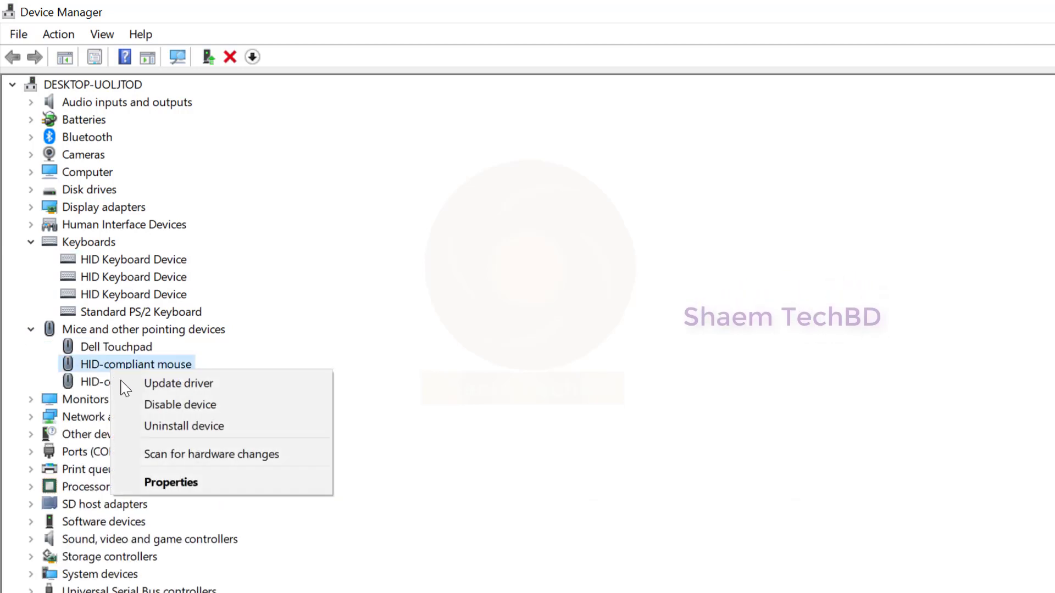
left_click(196, 384)
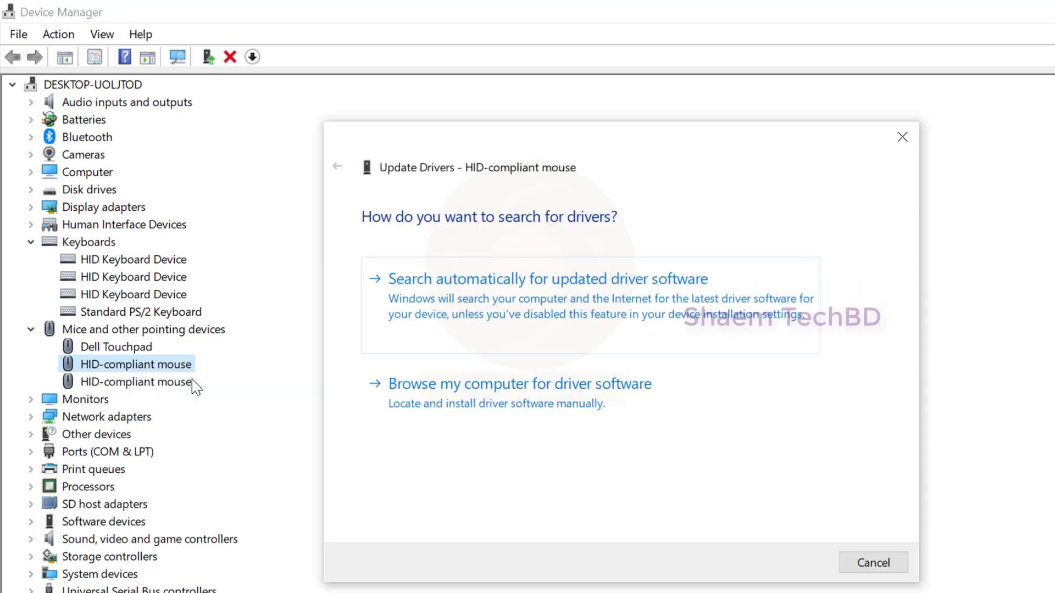
left_click(467, 331)
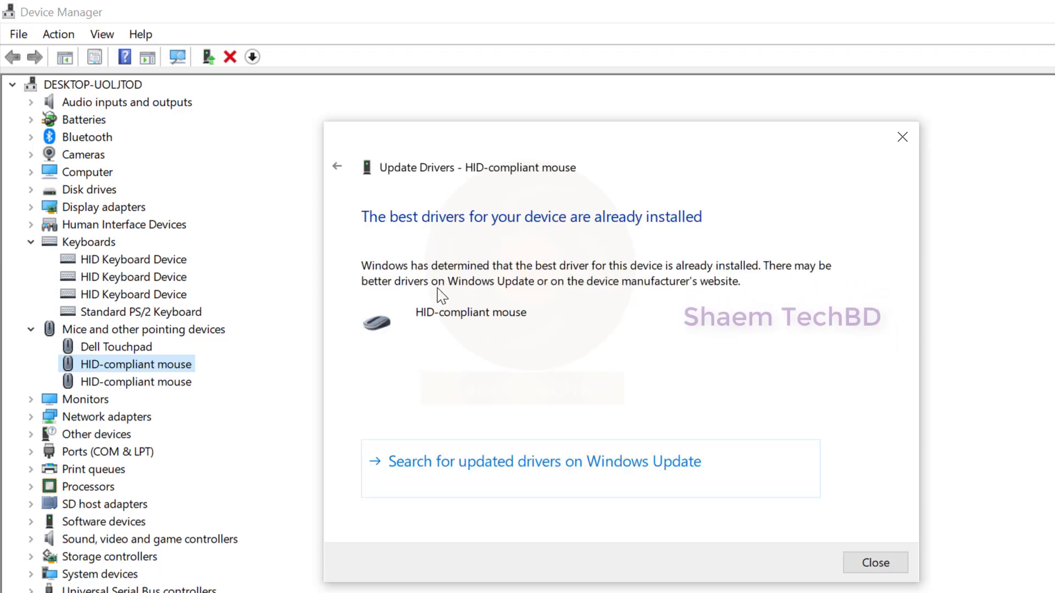
left_click(873, 562)
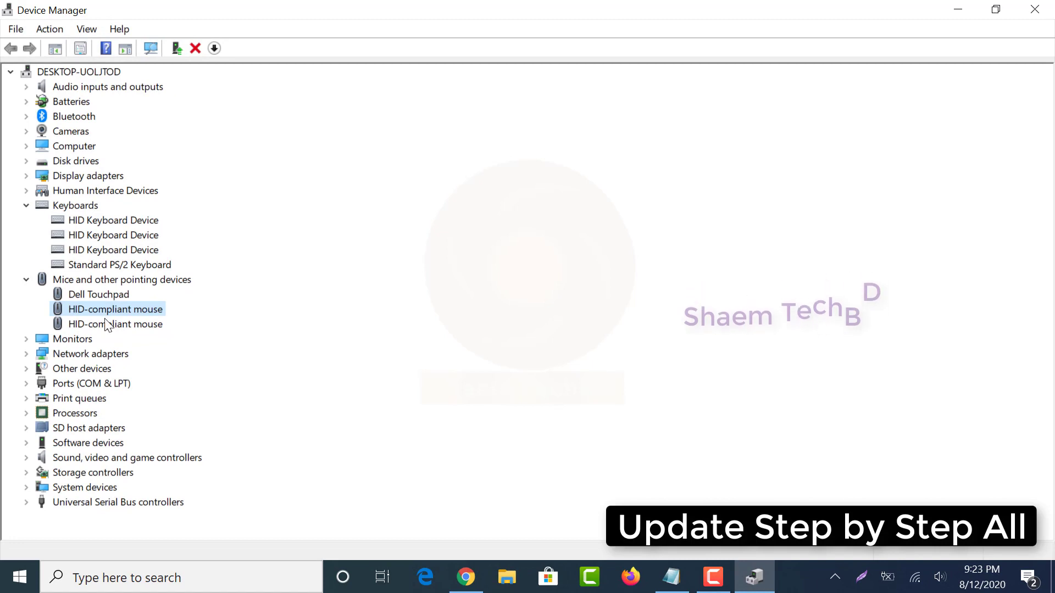
left_click(1048, 4)
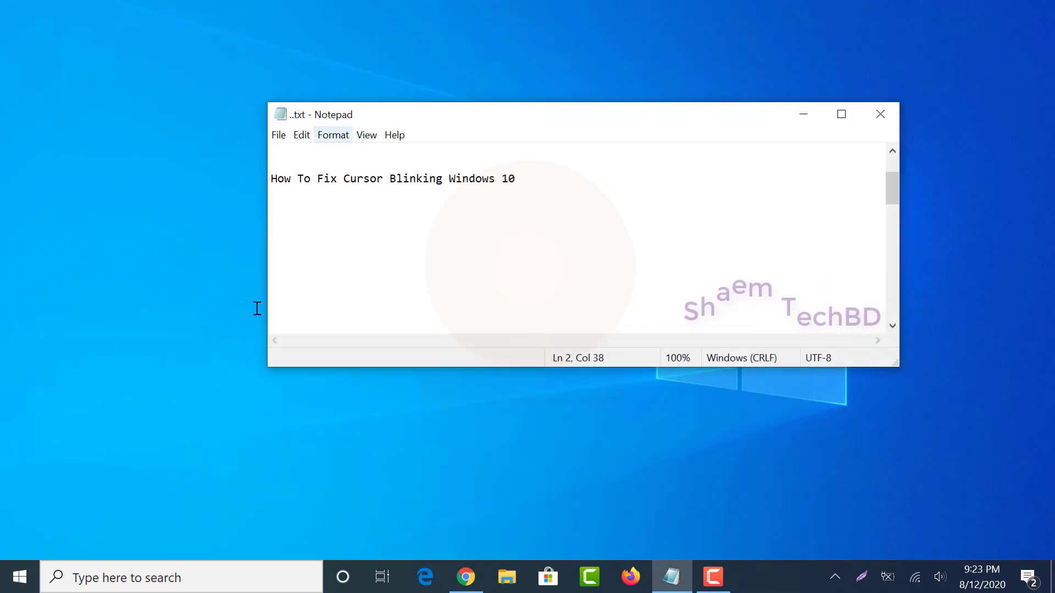
Launch Windows Settings from the Start menu's settings gear.
left_click(4, 591)
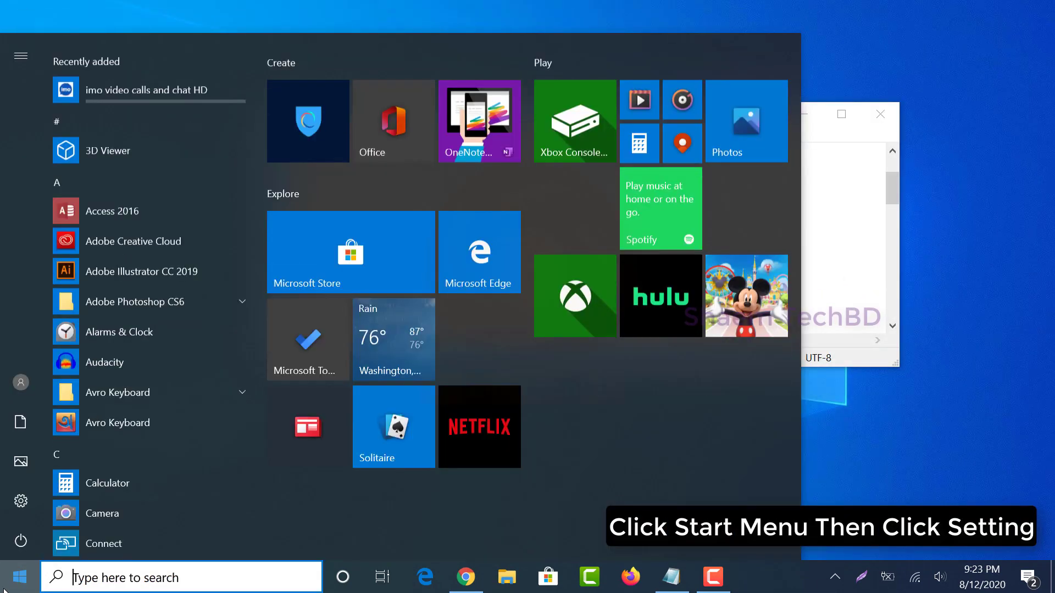
left_click(25, 507)
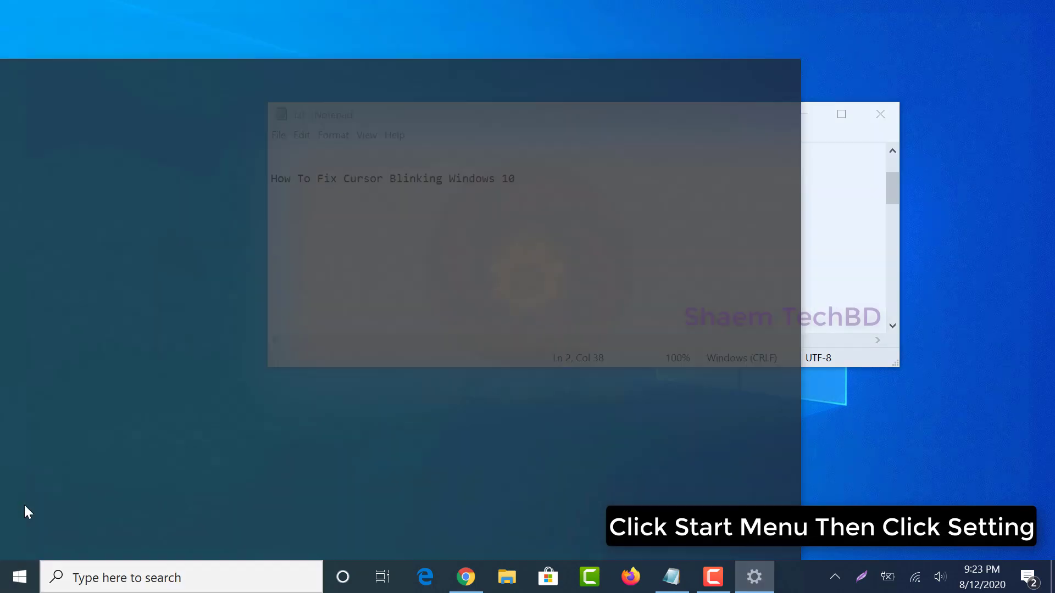